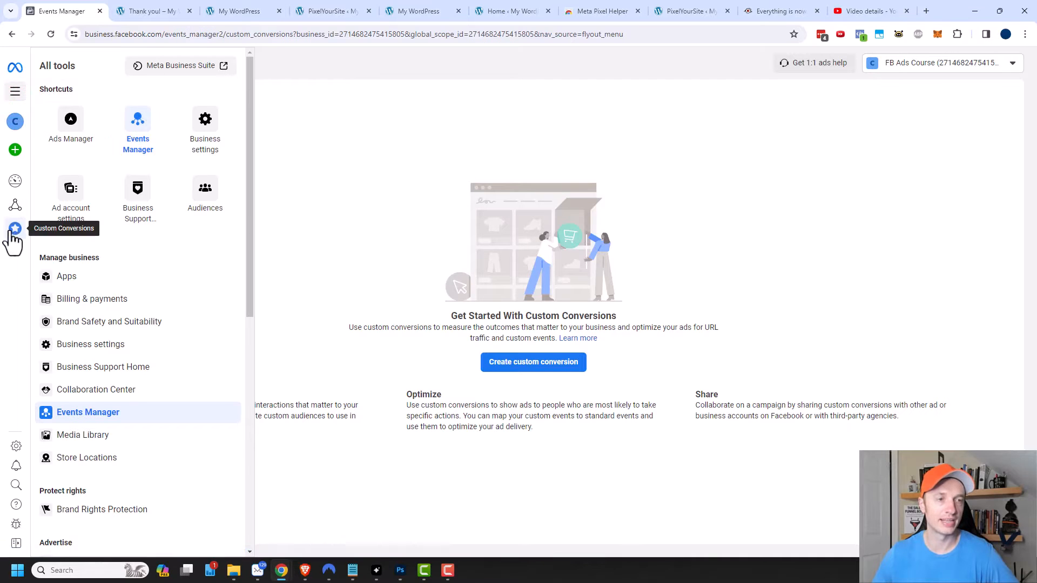
Close the tools menu and start creating a new custom conversion.
left_click(353, 171)
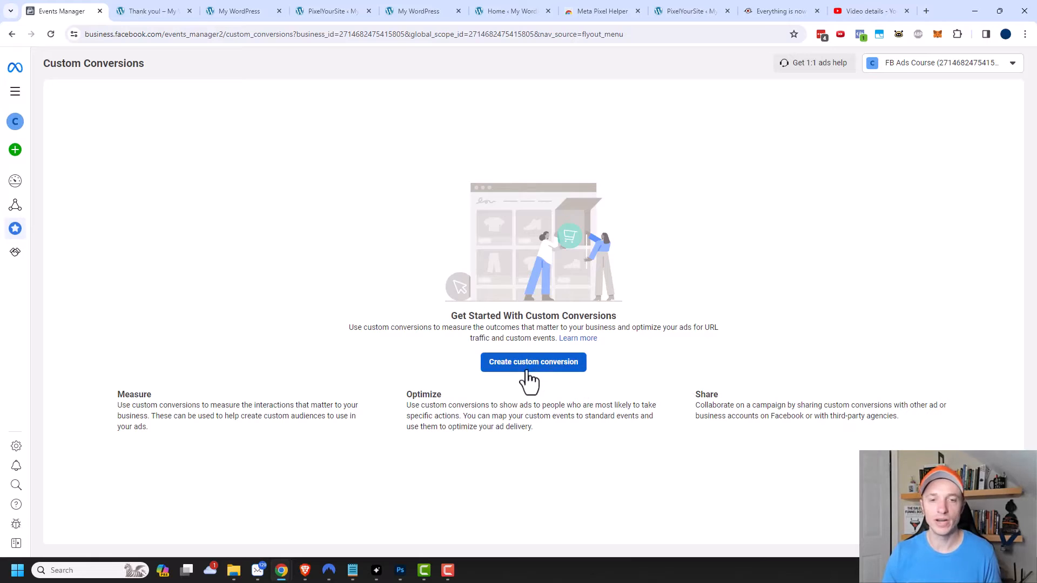
left_click(546, 367)
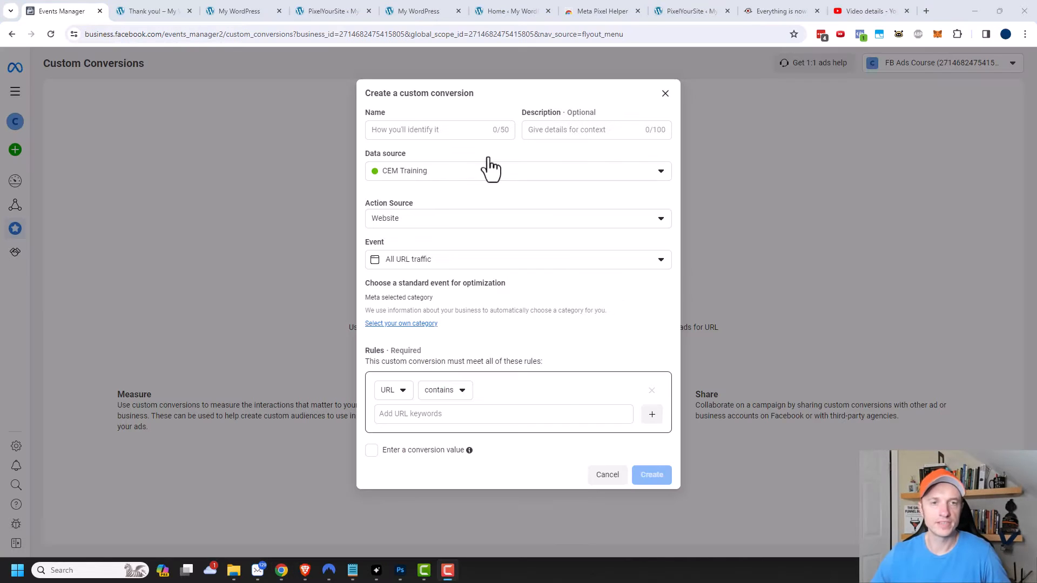
Name the conversion Lead - Coaching and add the description All people that opted in for coaching information.
left_click(408, 131)
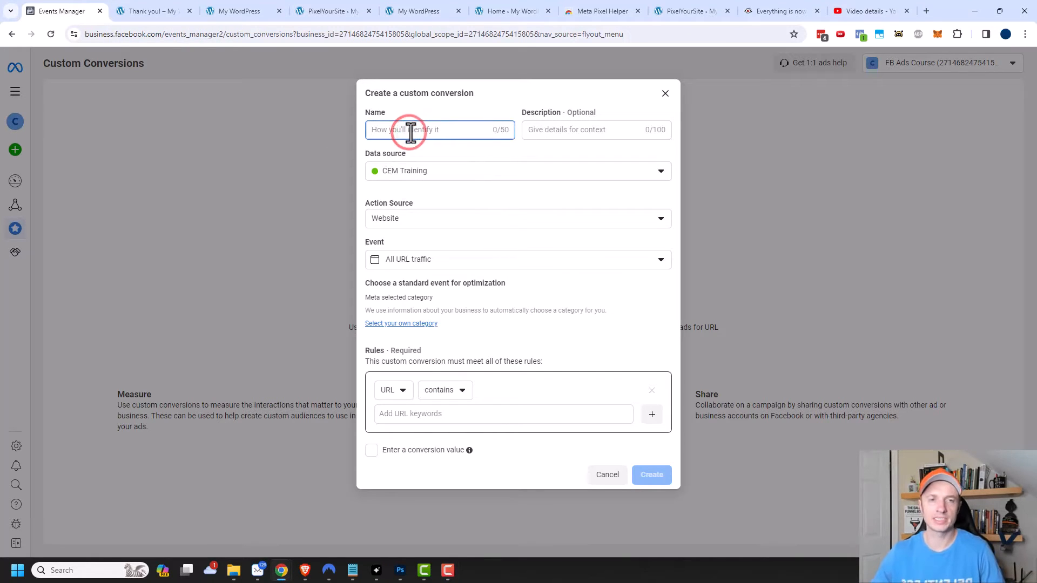
type("Lea")
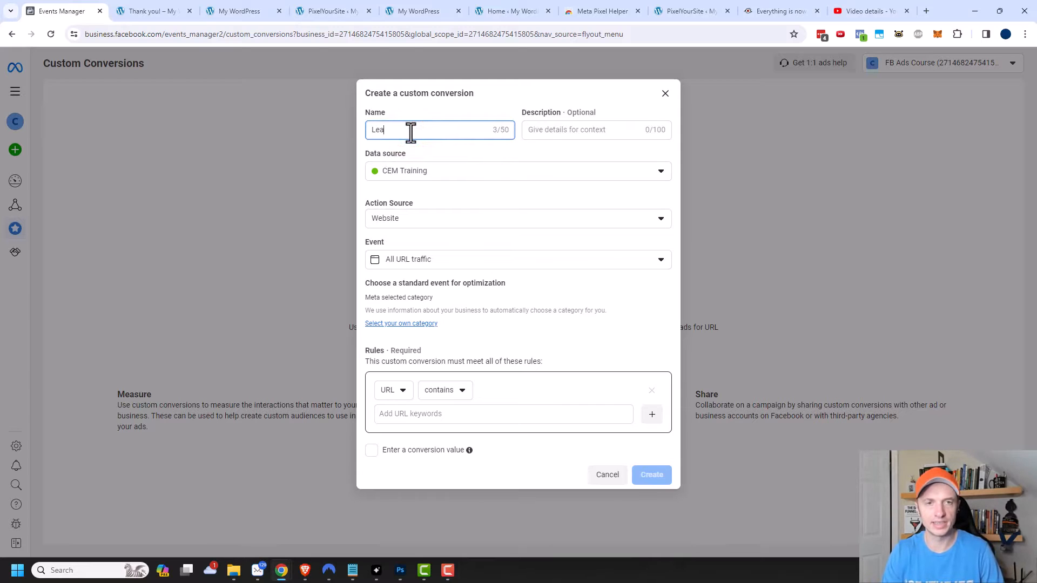
type("d - Coaching")
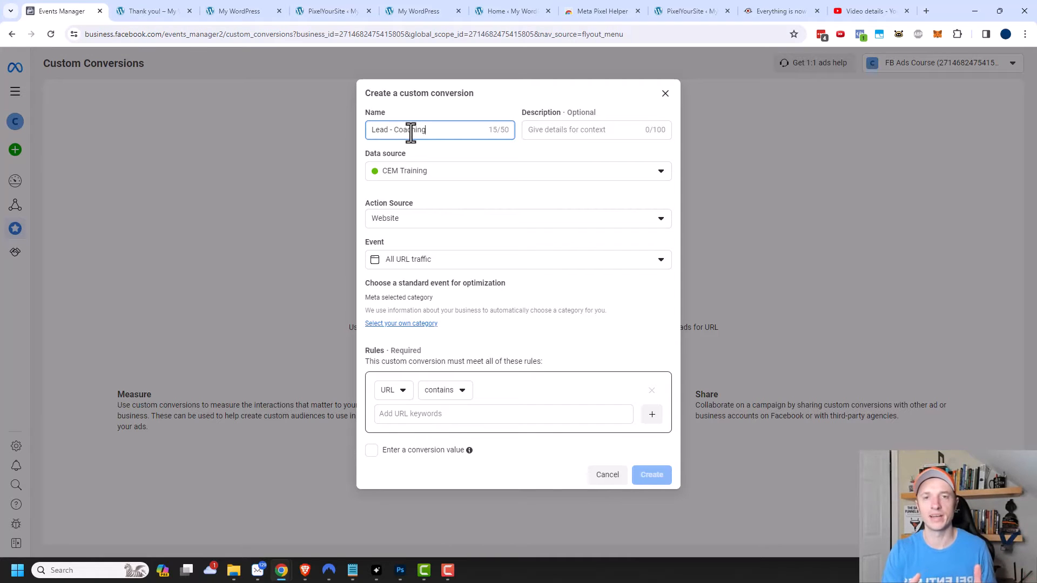
left_click(614, 126)
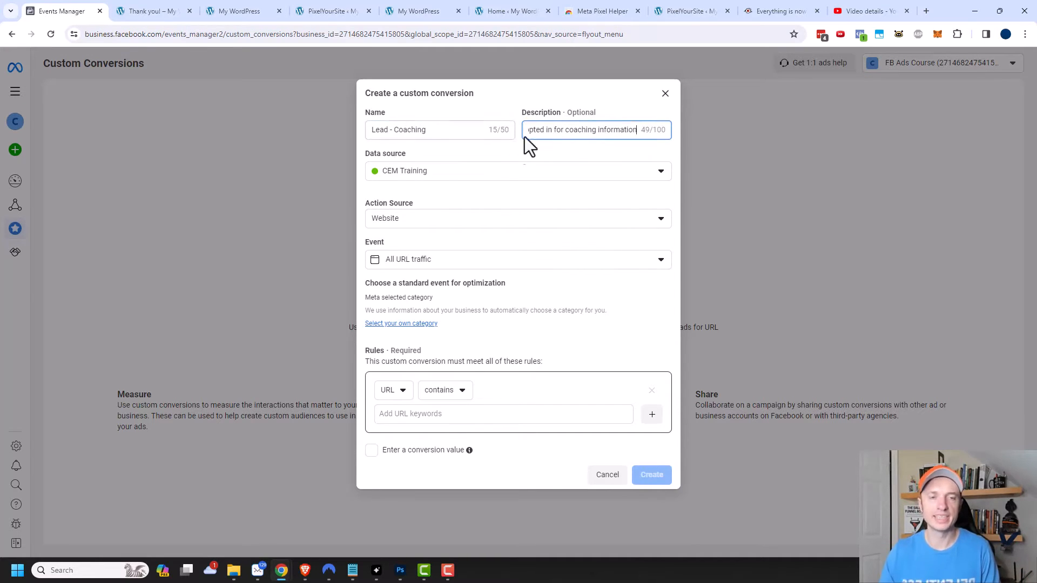
Choose CEM Training as the data source and Website as the action source.
left_click(442, 174)
left_click(447, 237)
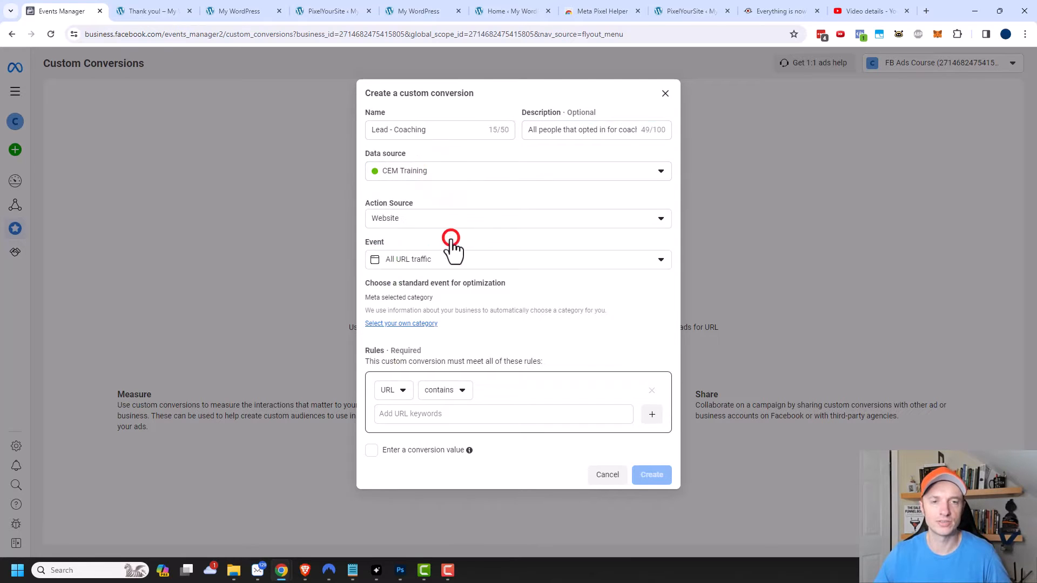
left_click(423, 220)
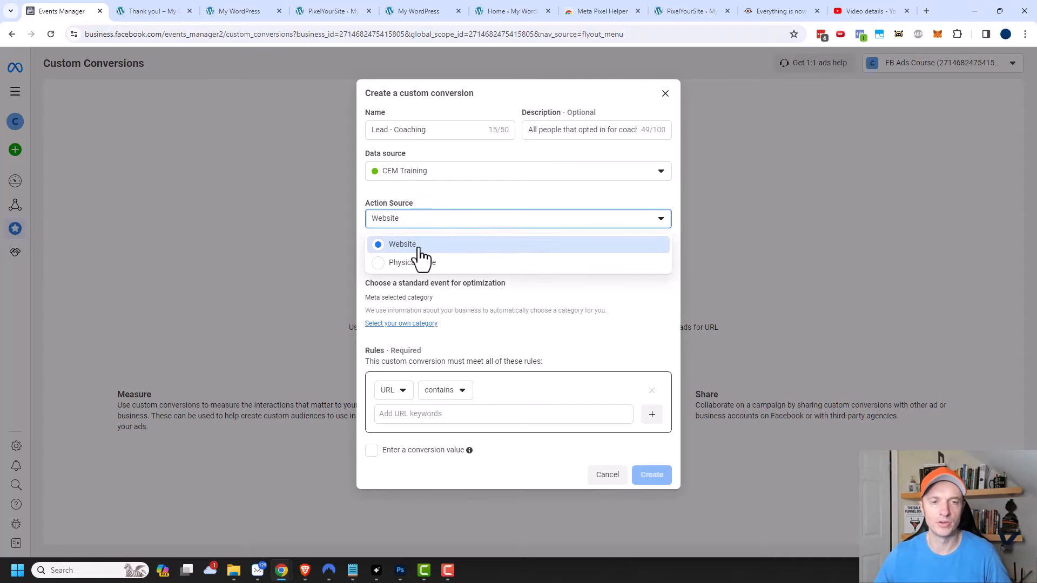
left_click(426, 250)
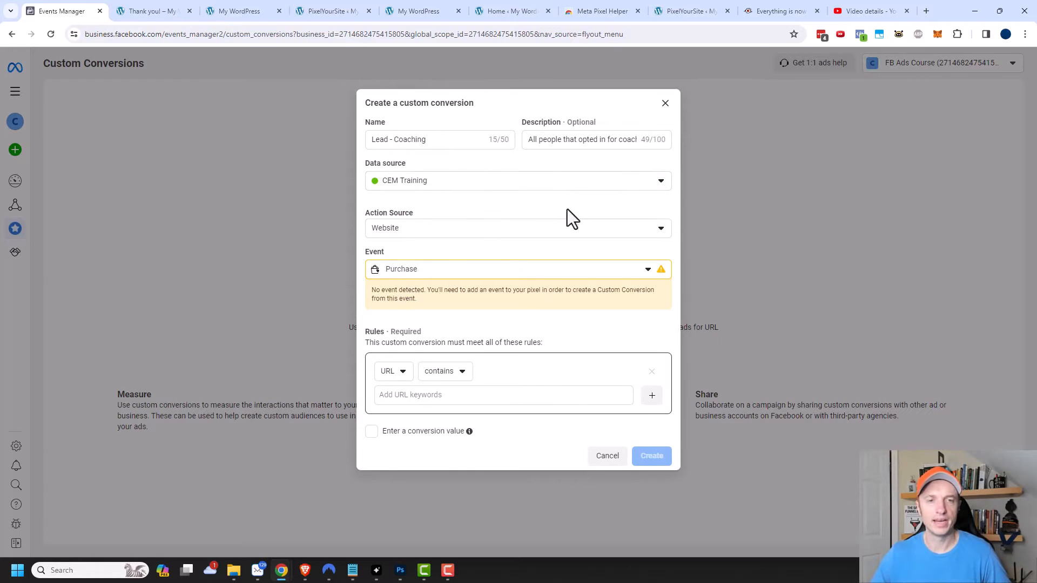
Set the conversion's event to Lead.
left_click(453, 270)
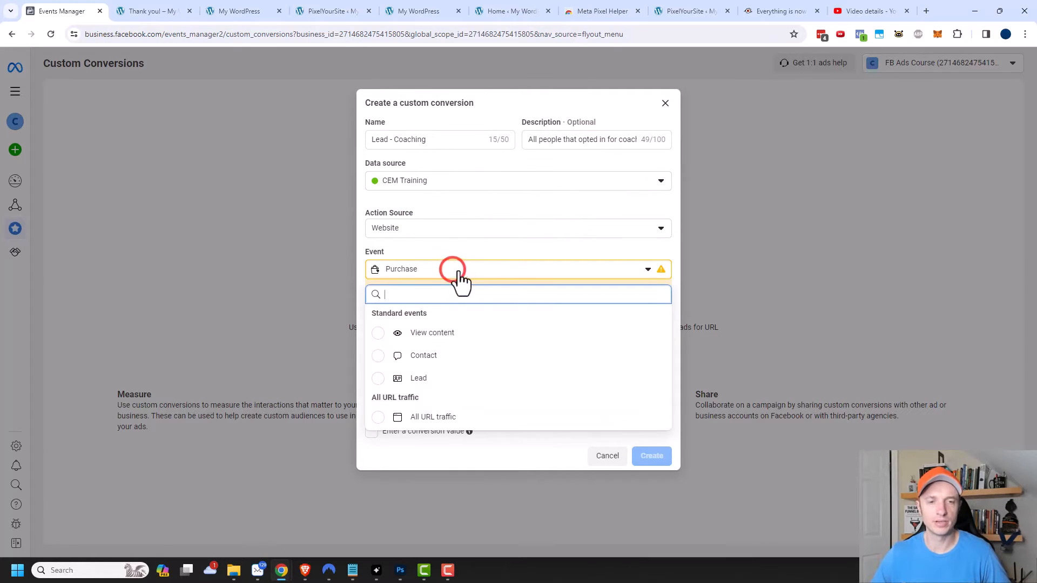
left_click(417, 380)
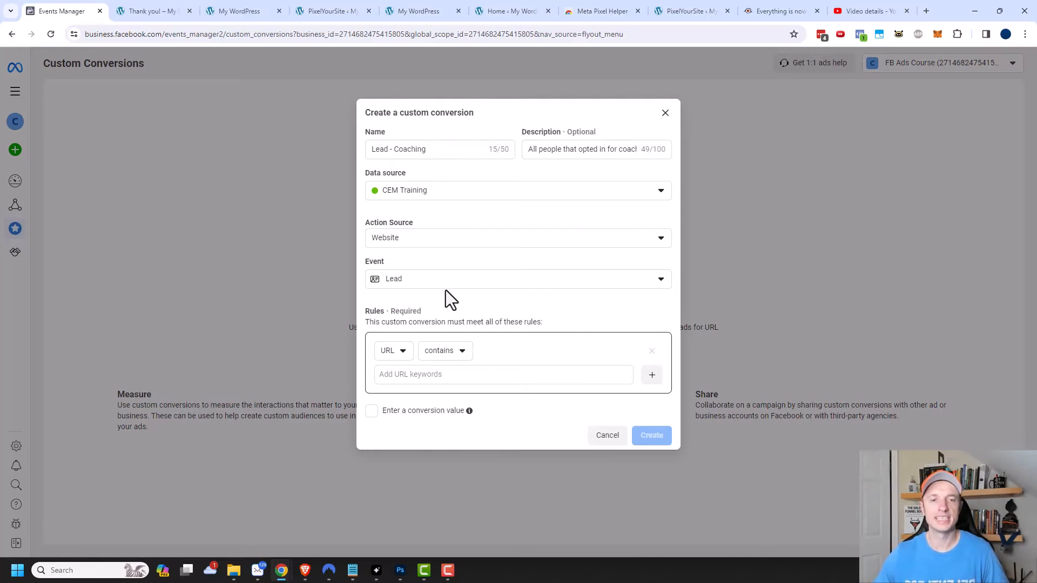
Examine the available rule types, Referring Domain and Event Parameters, ending back on URL.
left_click(407, 353)
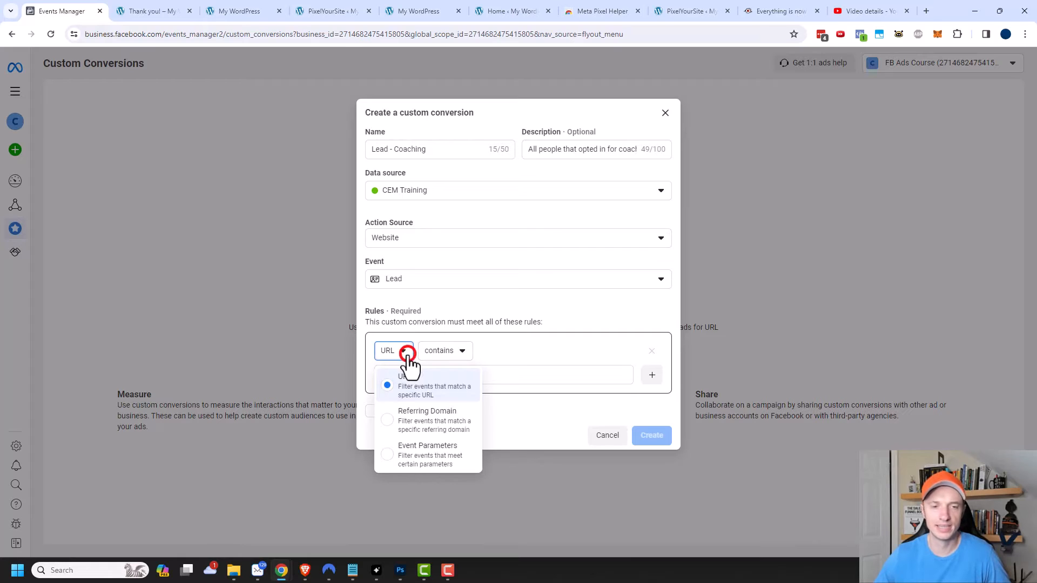
left_click(431, 416)
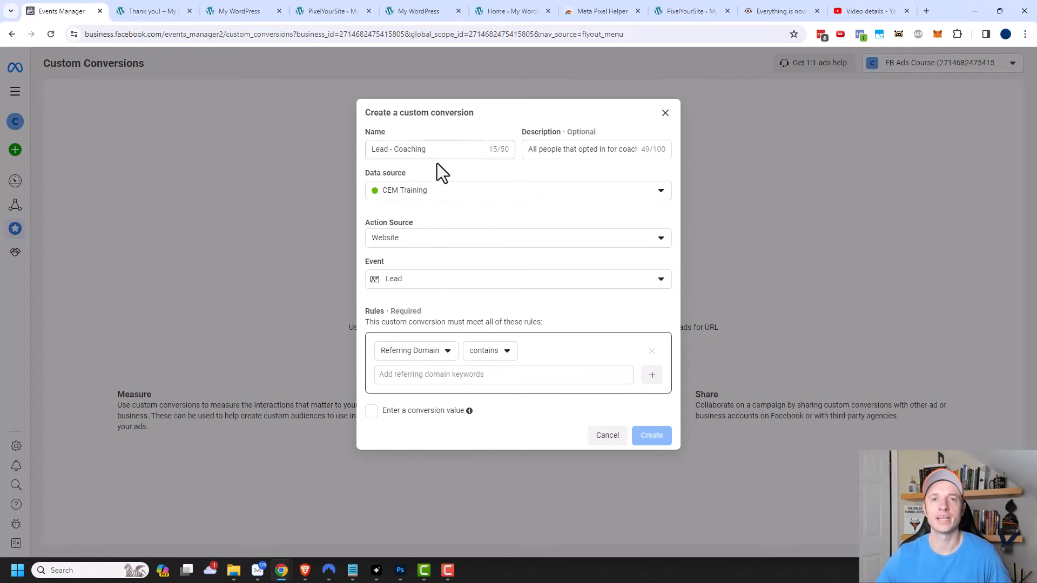
left_click(434, 351)
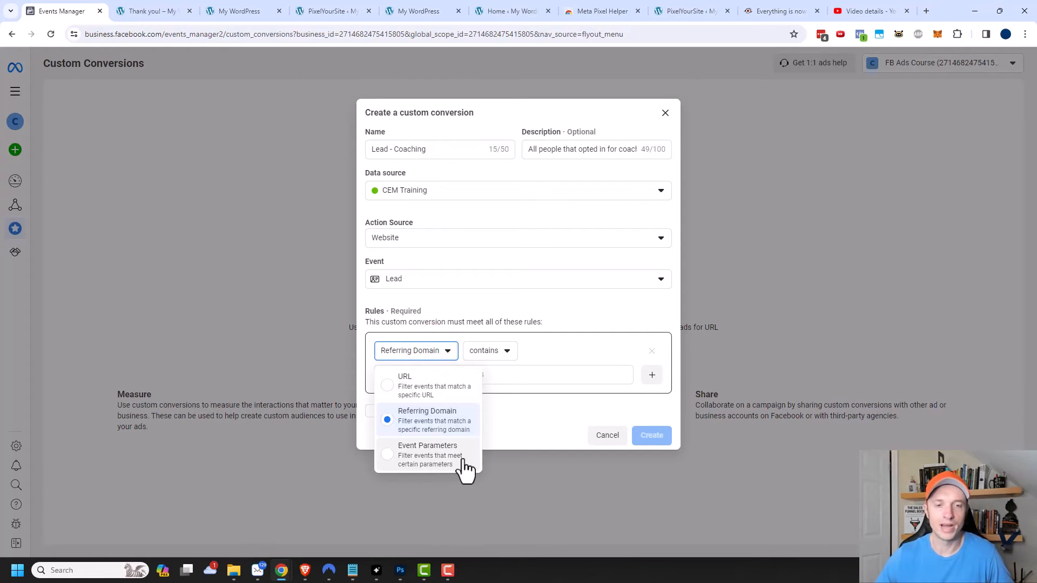
left_click(448, 457)
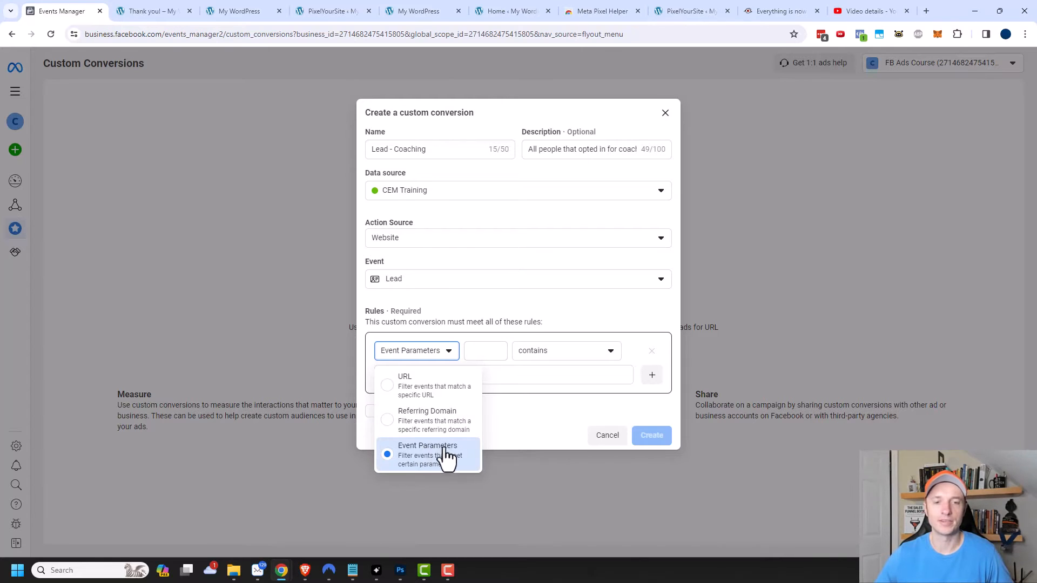
left_click(414, 387)
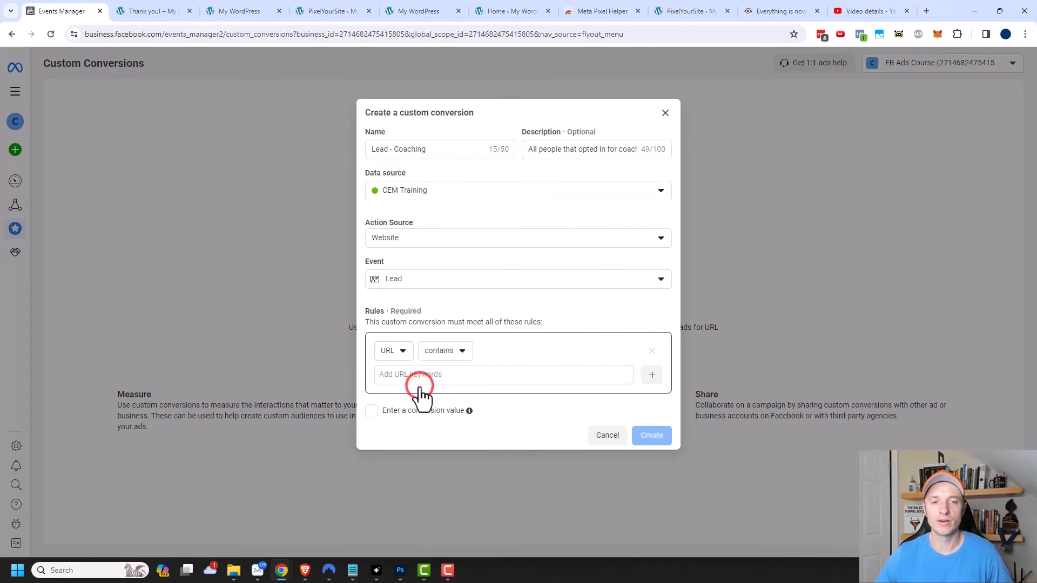
Set the rule to URL contains thank-you-coaching.
left_click(462, 351)
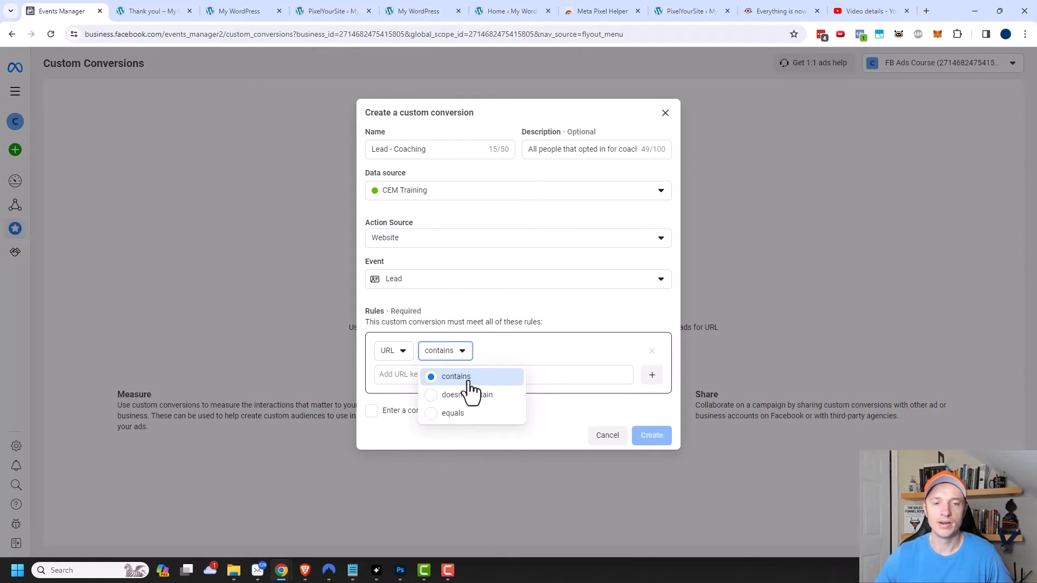
left_click(470, 381)
left_click(491, 376)
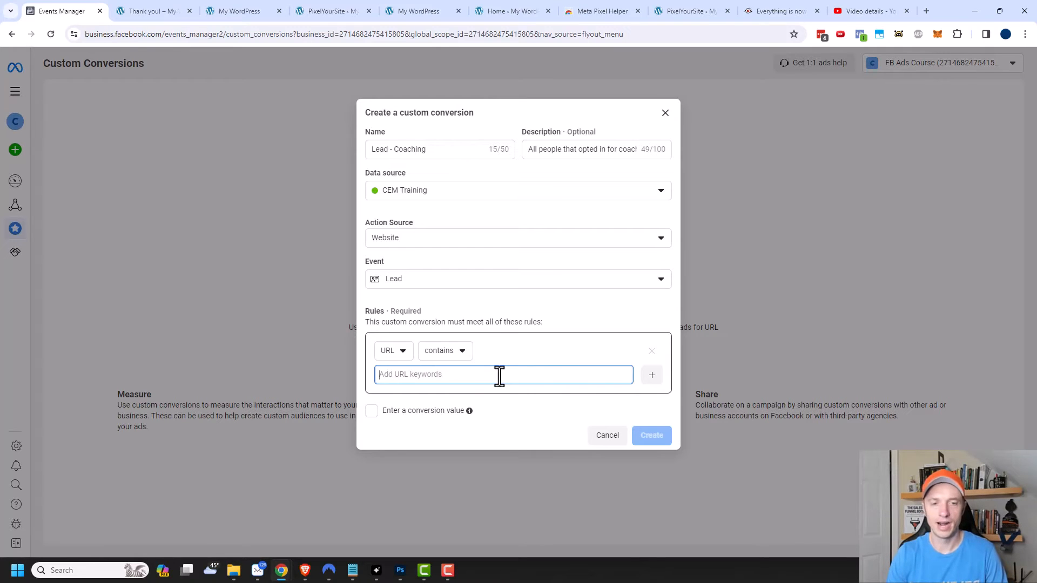
type("thank")
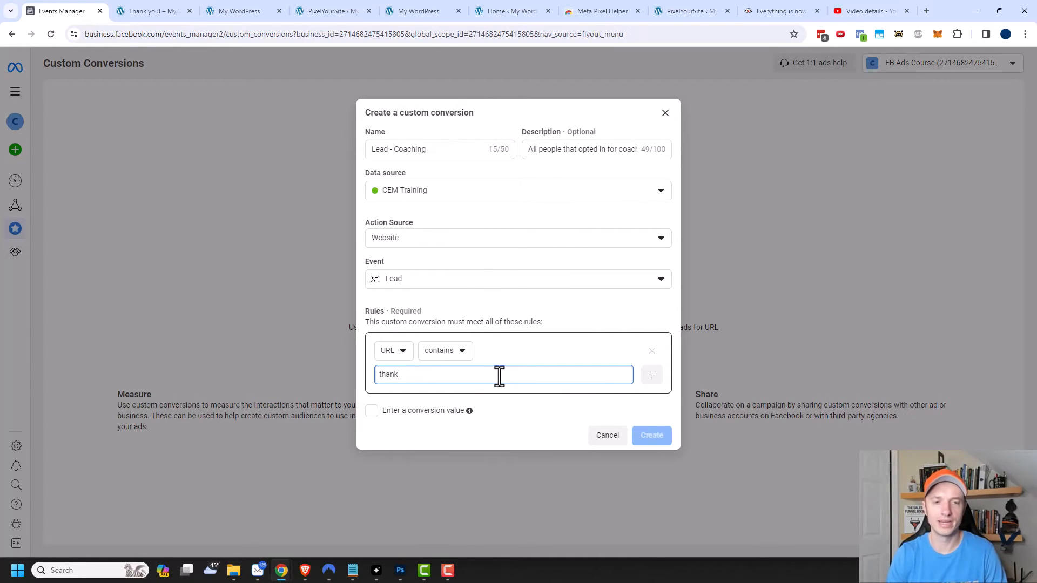
type("-you-coach")
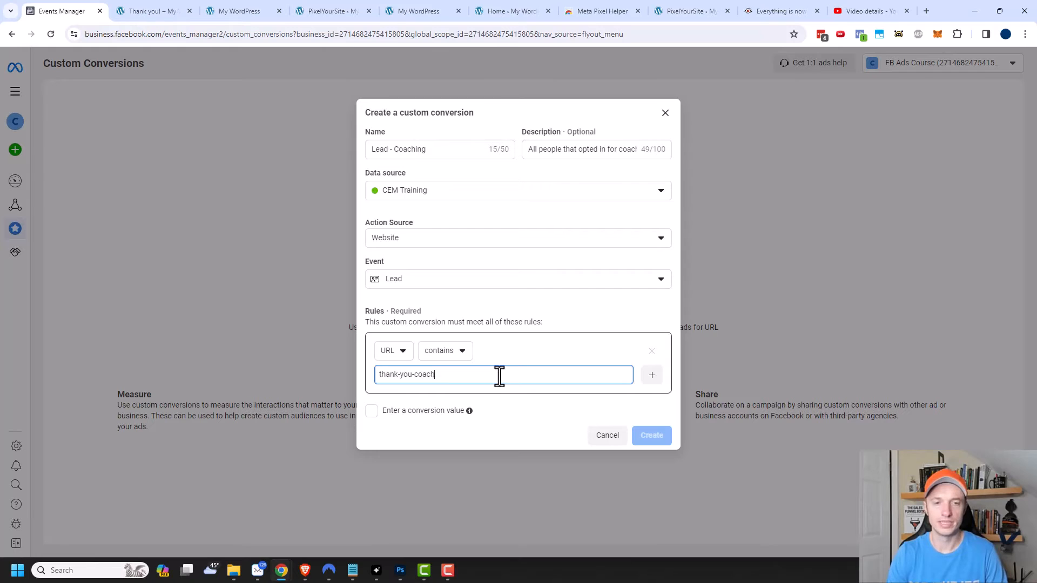
type("ing")
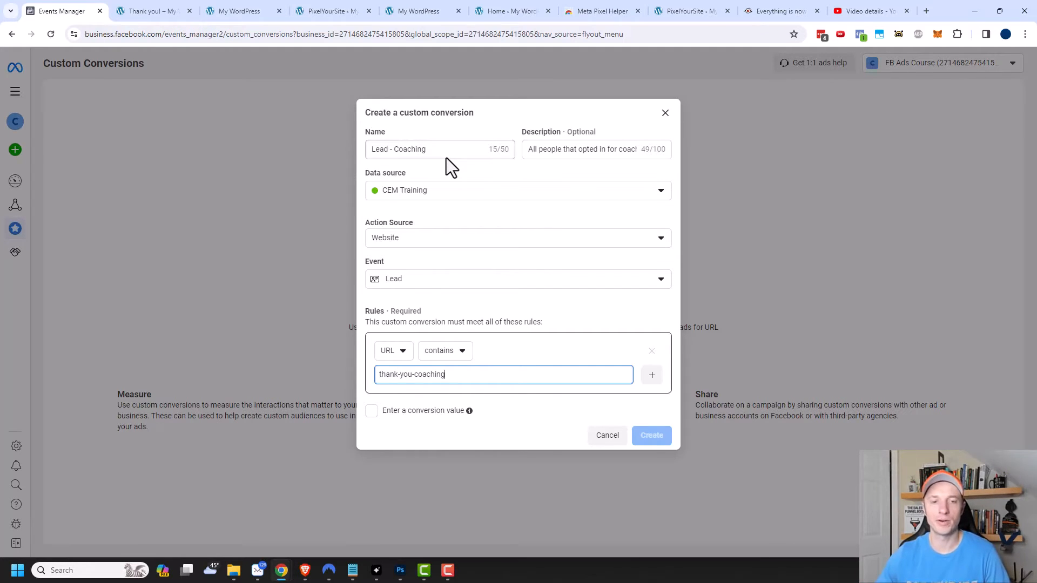
Enable a conversion value of 10 and create the custom conversion.
left_click(408, 413)
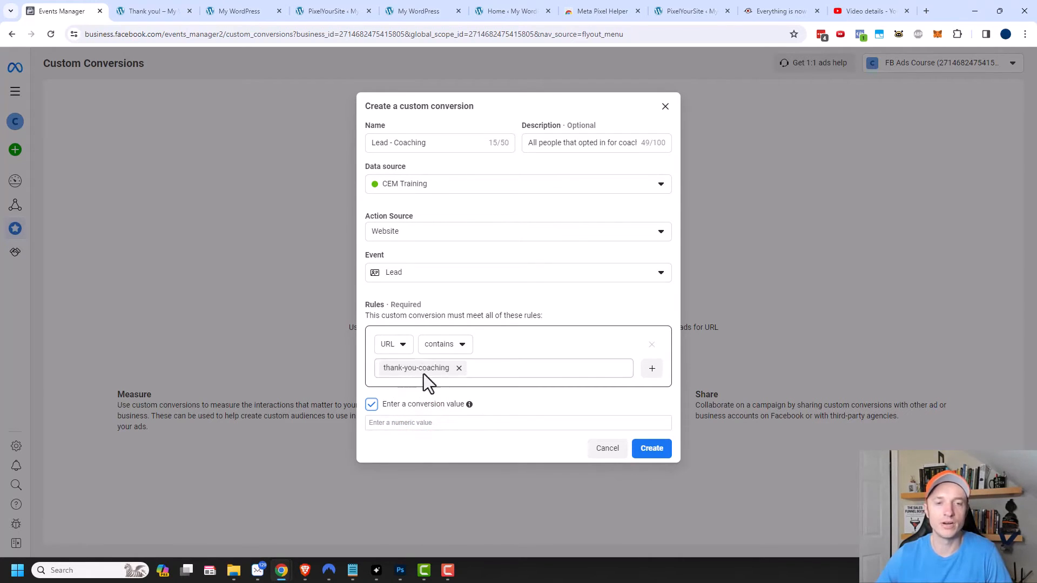
left_click(408, 424)
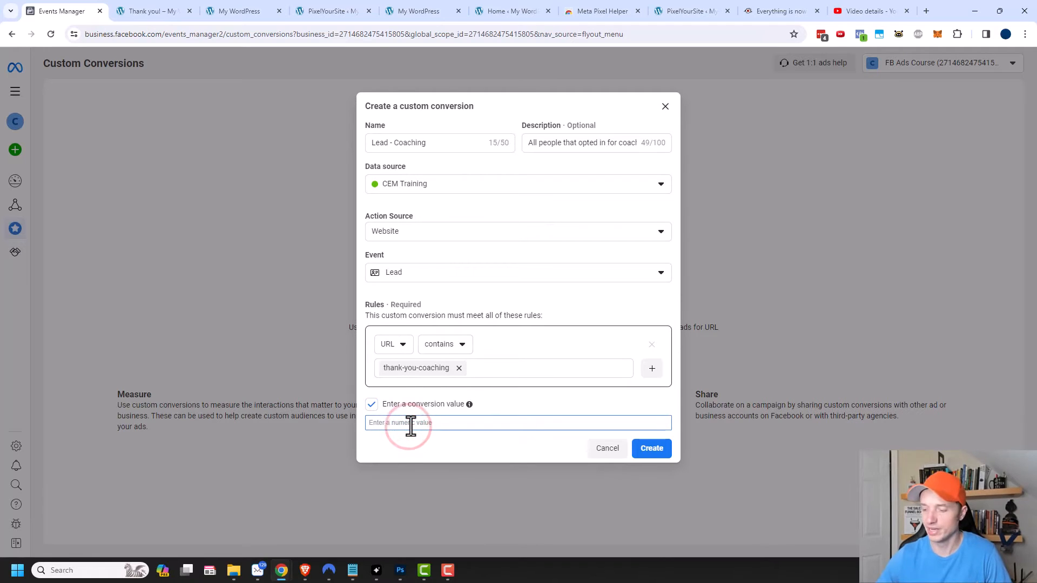
type("10")
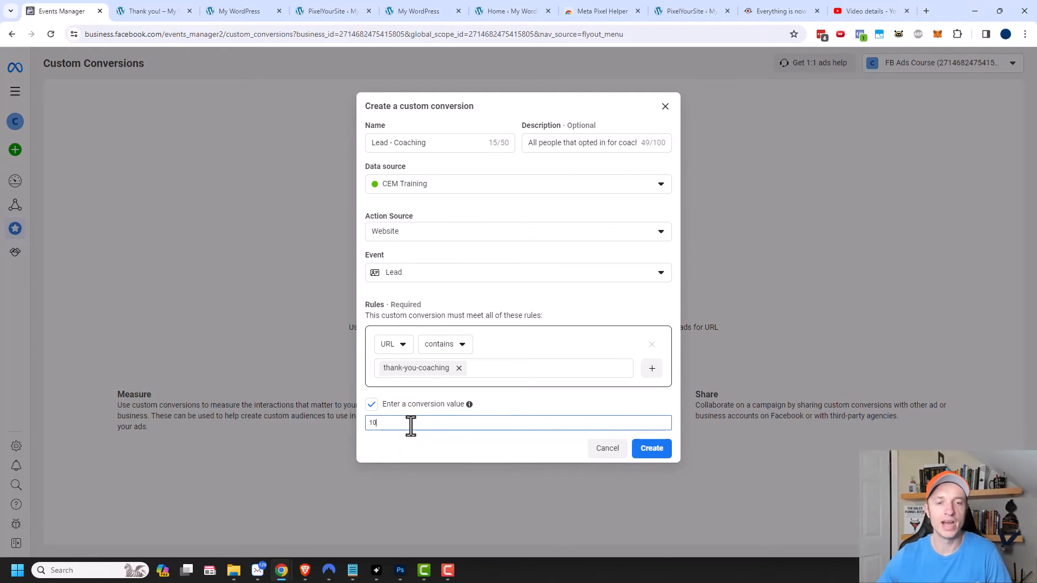
left_click(654, 451)
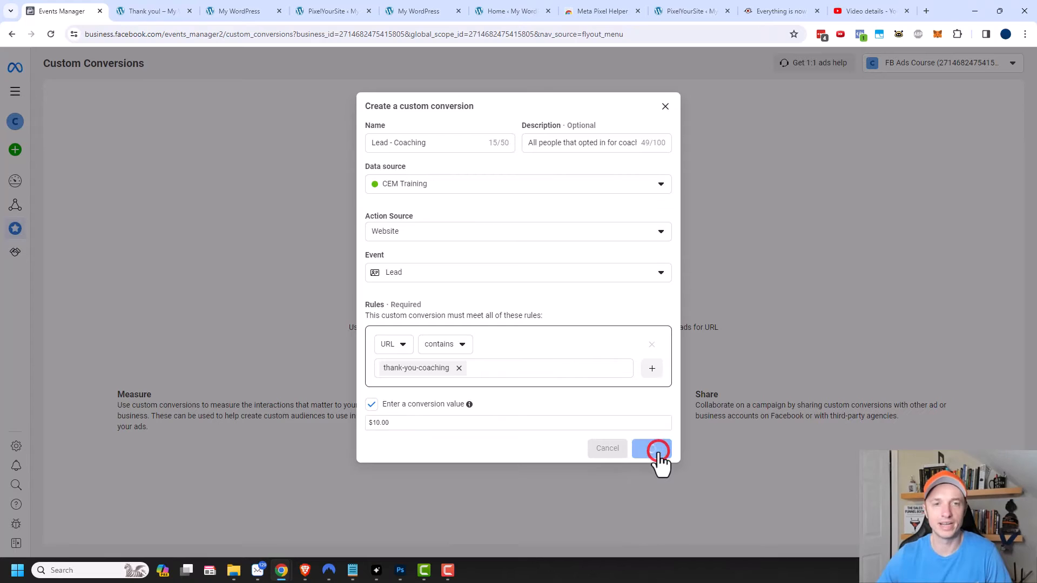
left_click(655, 260)
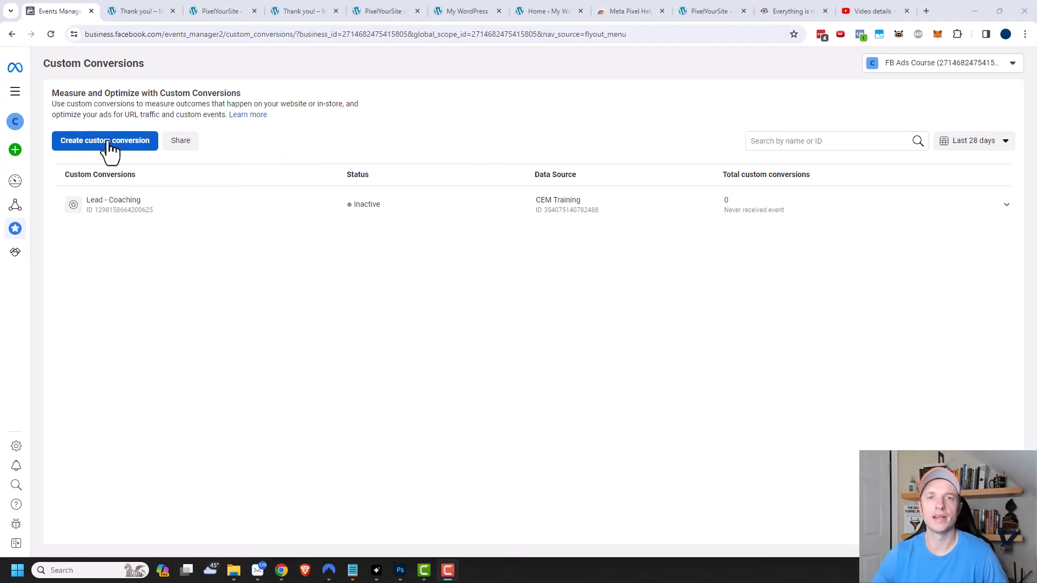
Start another custom conversion named AddtoCart > $50 with the description Customers adding products to their cart > $50.
left_click(112, 143)
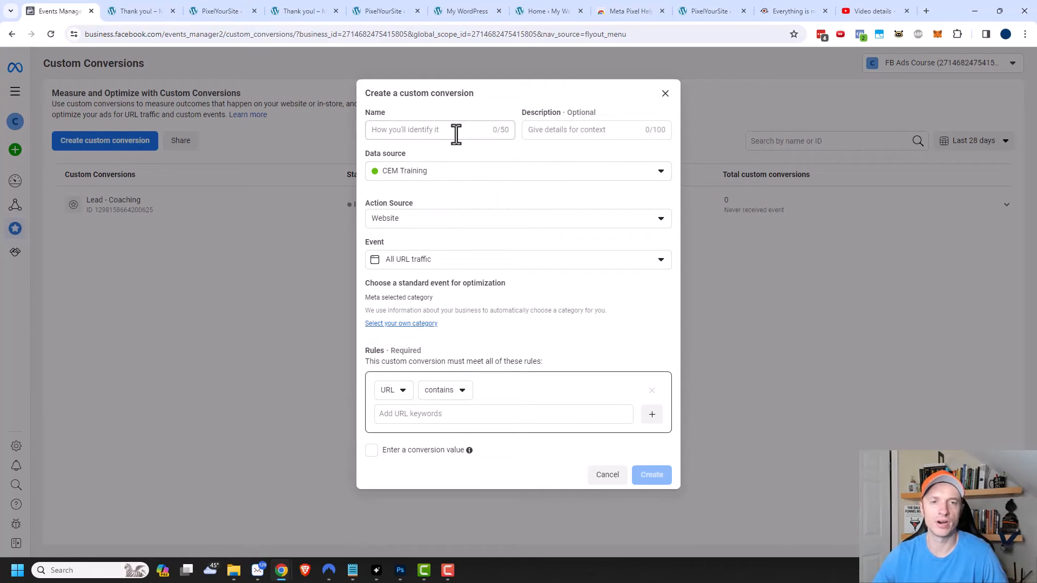
left_click(456, 132)
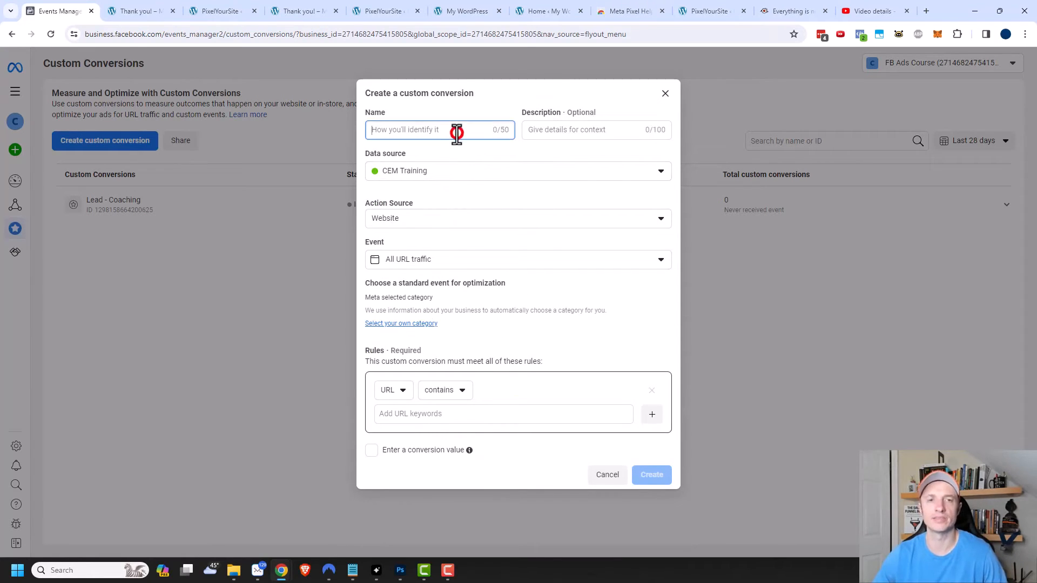
type("Addt")
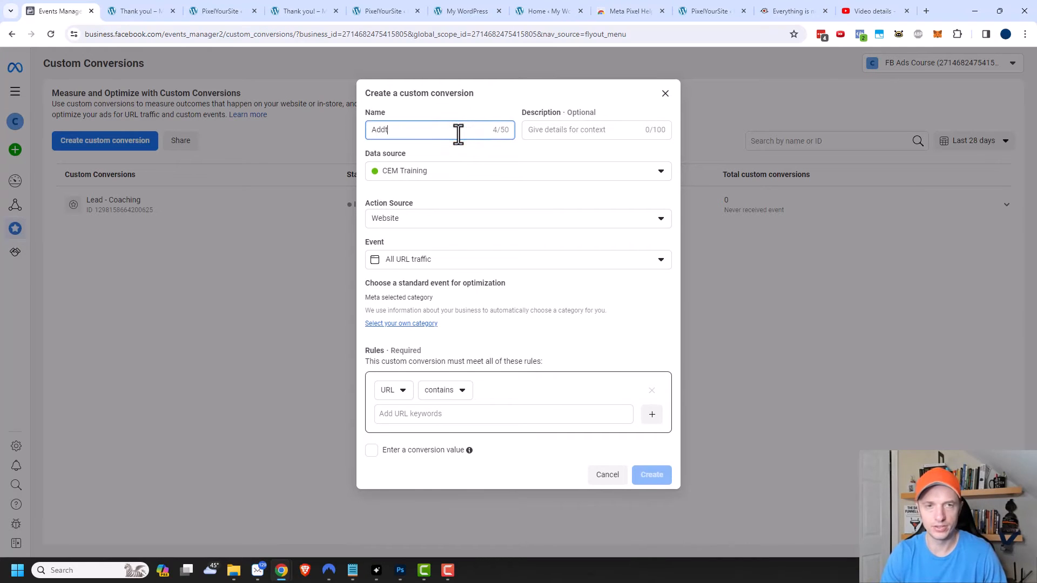
type("oCart ")
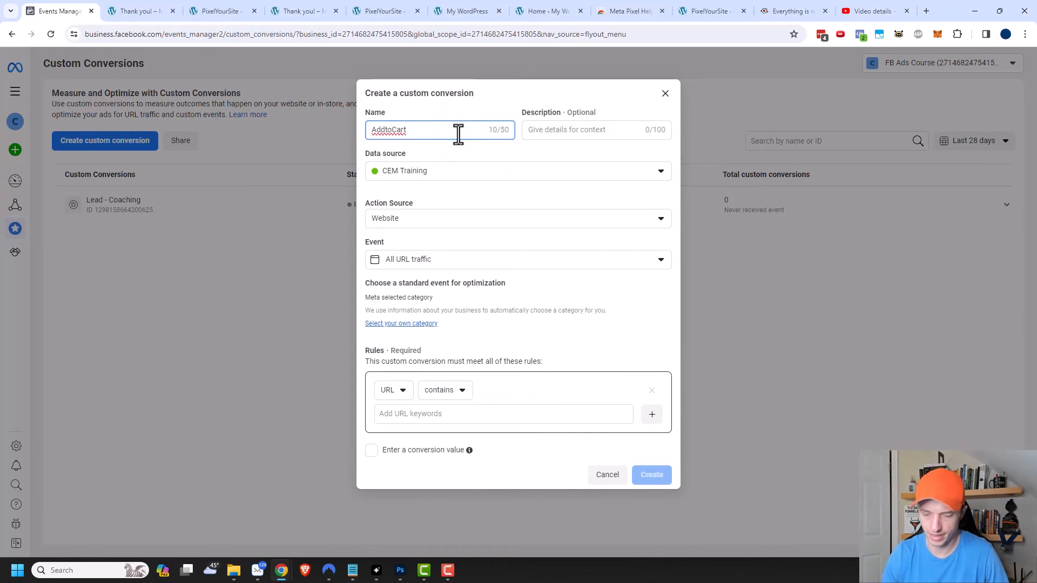
type("> S50")
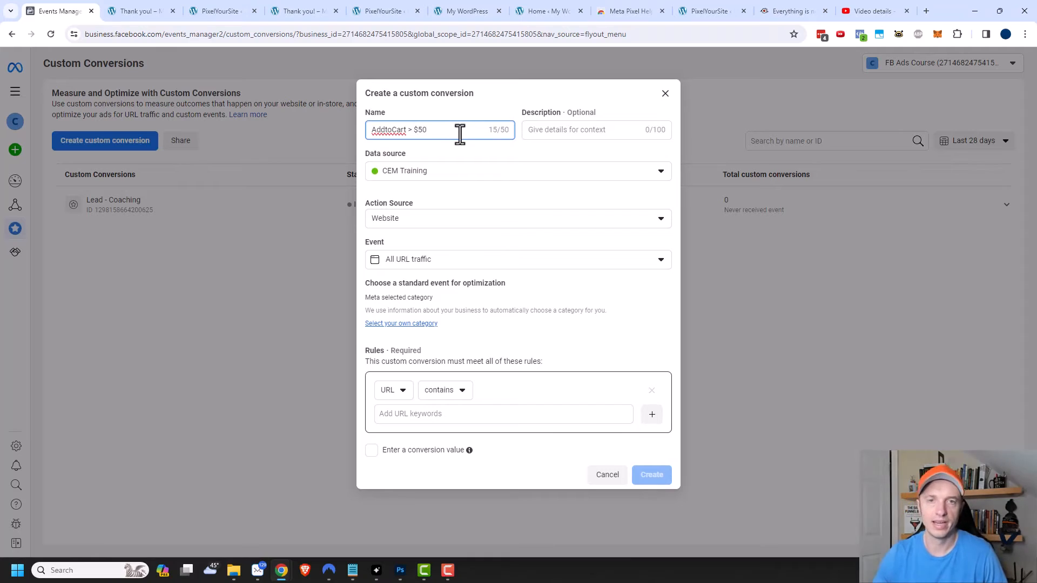
left_click(564, 127)
type("Customers adding products to their cart > $50")
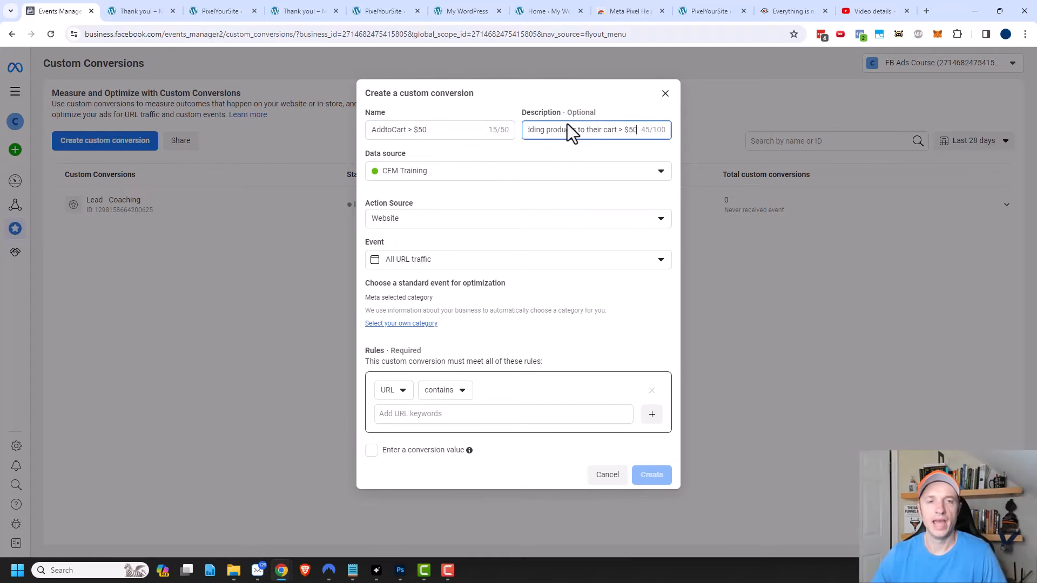
Keep CEM Training as the data source and set the event to Lead.
left_click(398, 180)
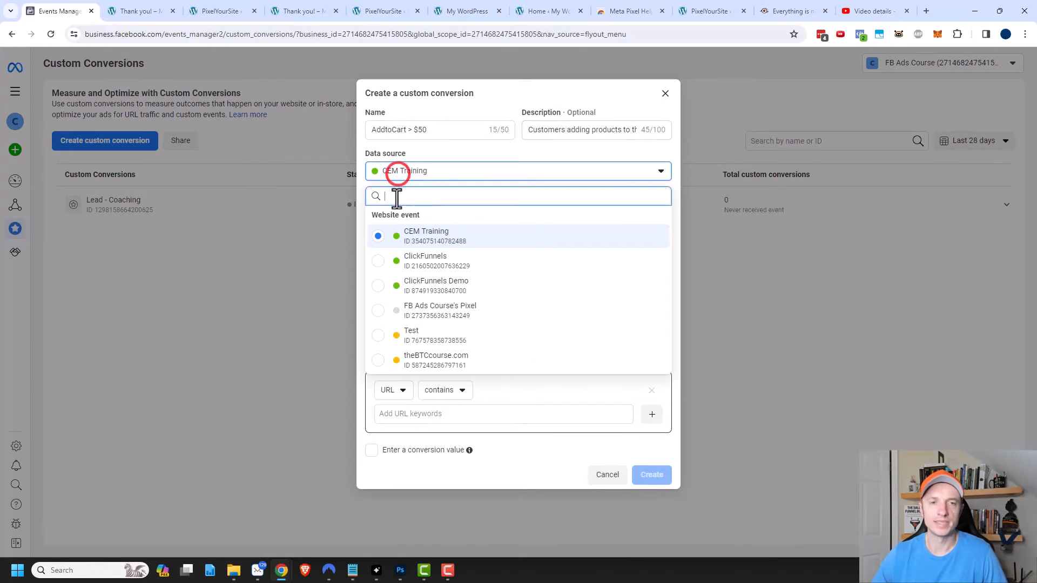
left_click(416, 239)
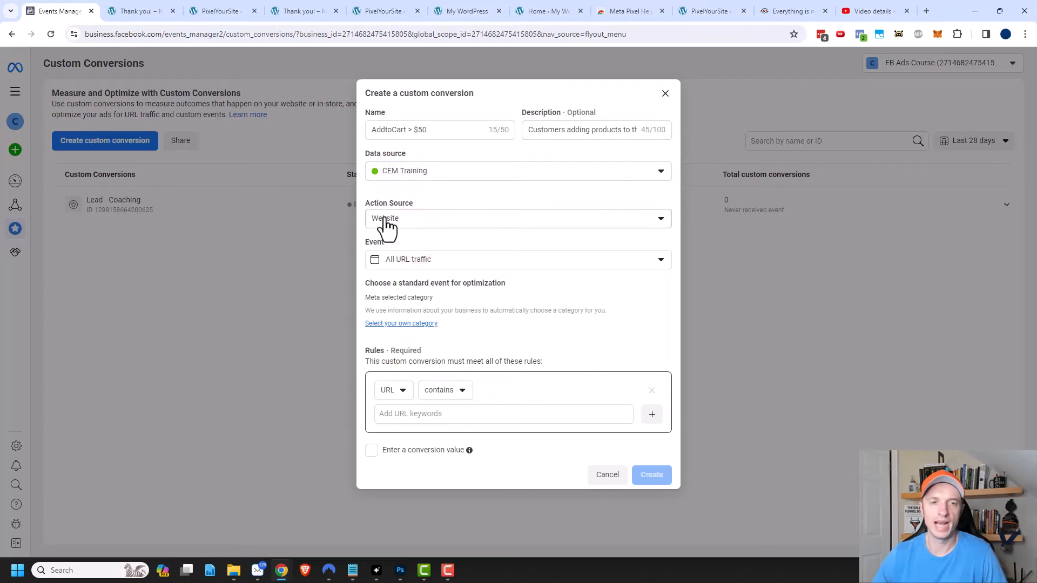
left_click(414, 262)
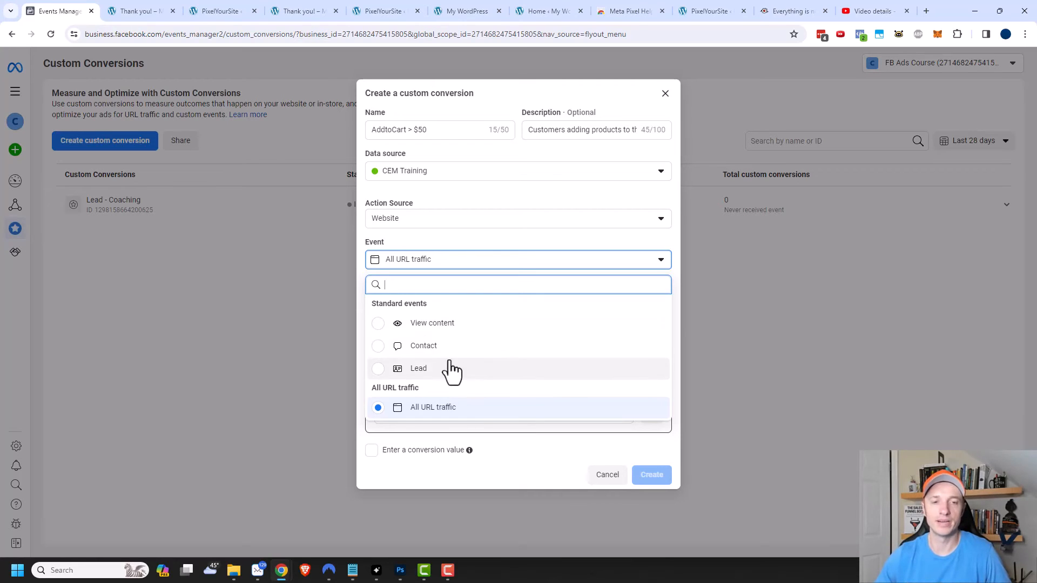
left_click(377, 369)
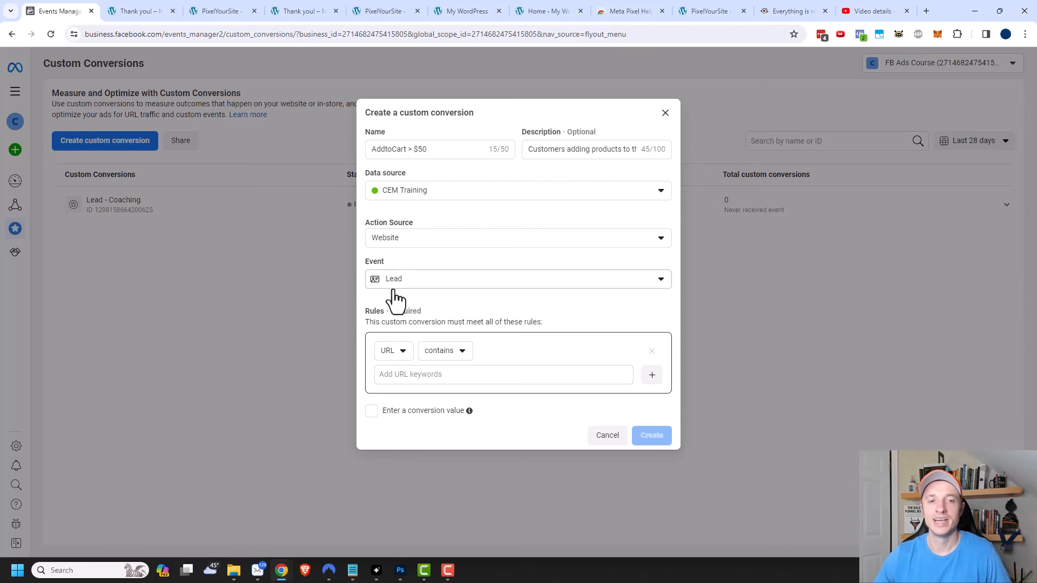
Set the rule to Event Parameters where value is greater than 50.
left_click(389, 354)
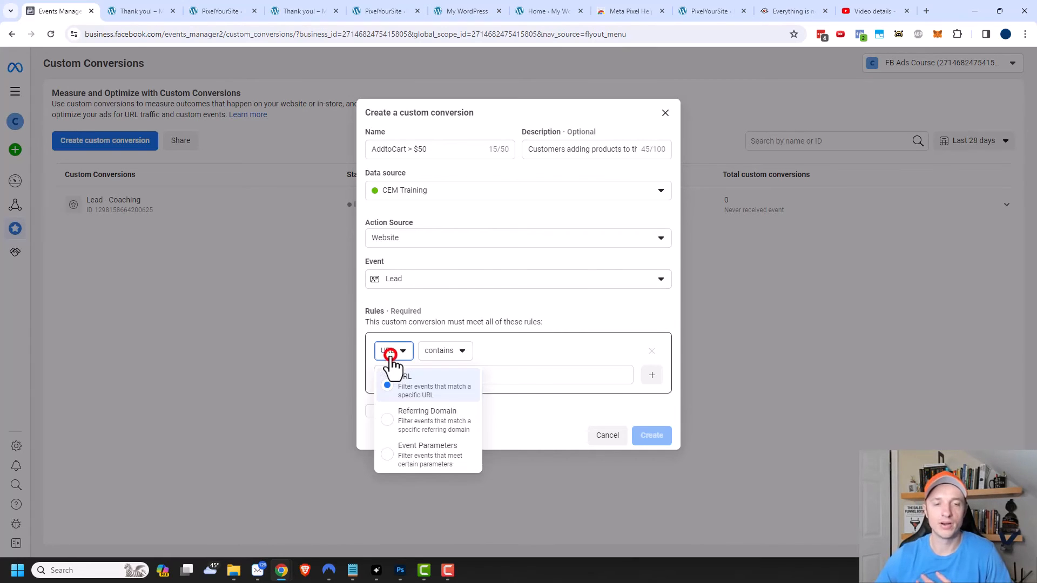
left_click(416, 456)
left_click(482, 350)
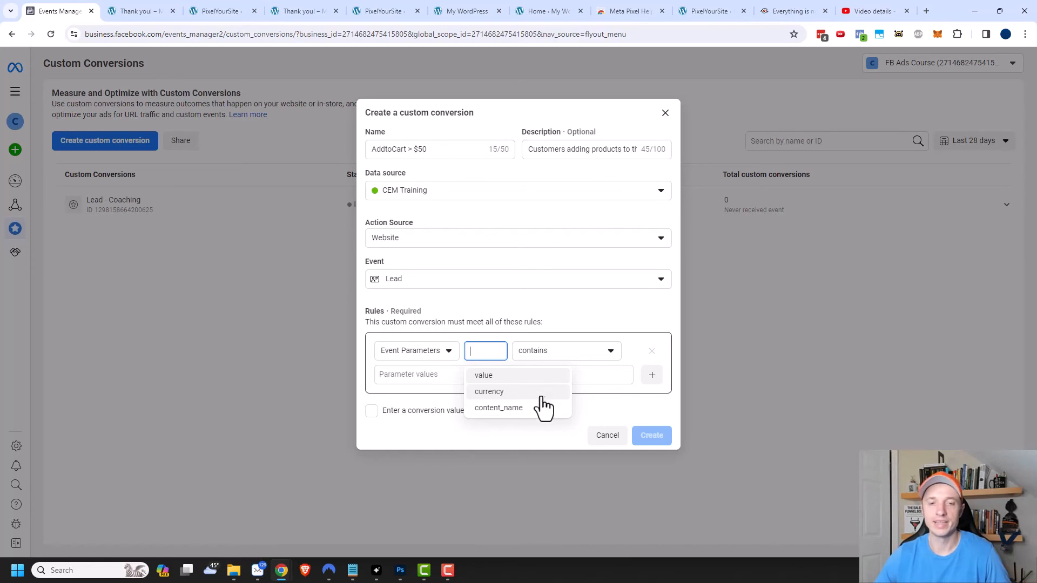
left_click(492, 381)
left_click(556, 355)
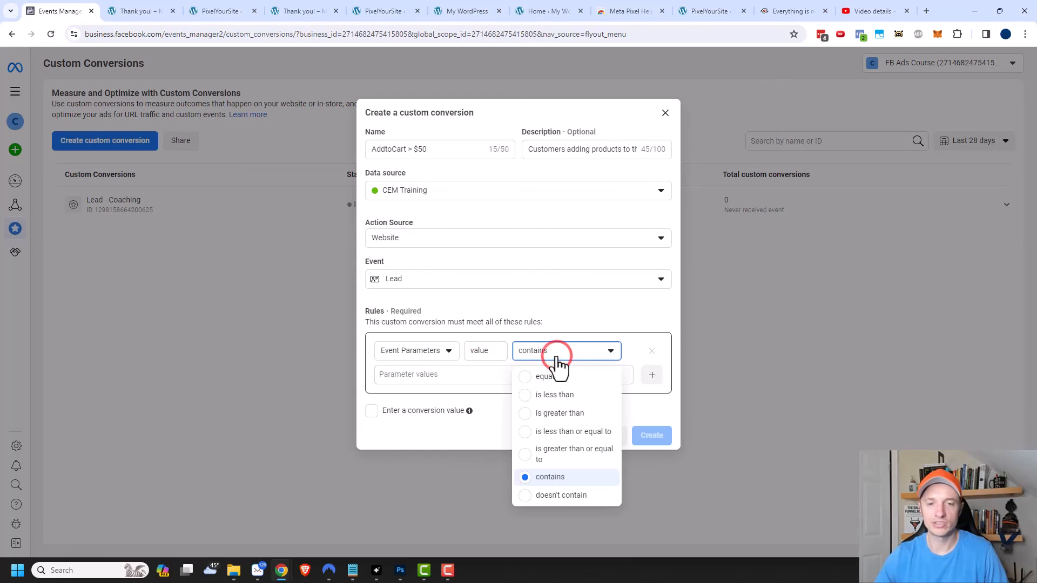
left_click(525, 416)
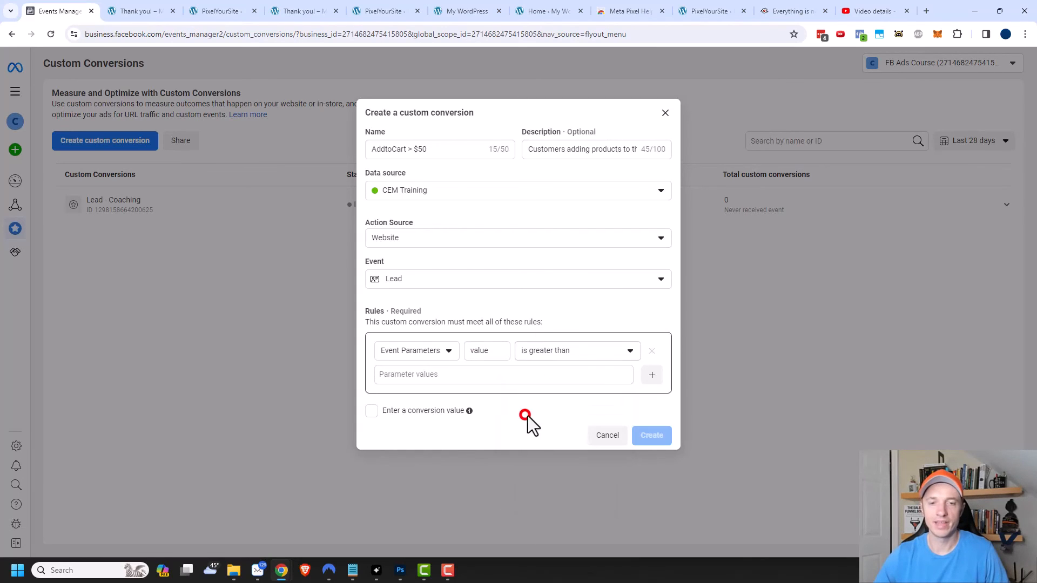
left_click(535, 376)
type("50")
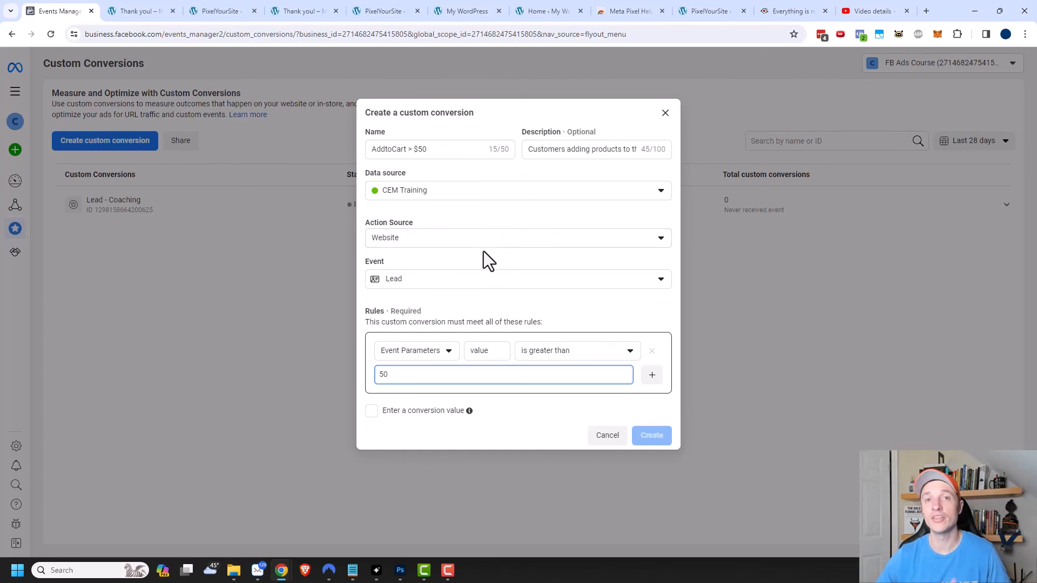
Enable a conversion value of 25, create the custom conversion, and close the success dialog.
left_click(372, 413)
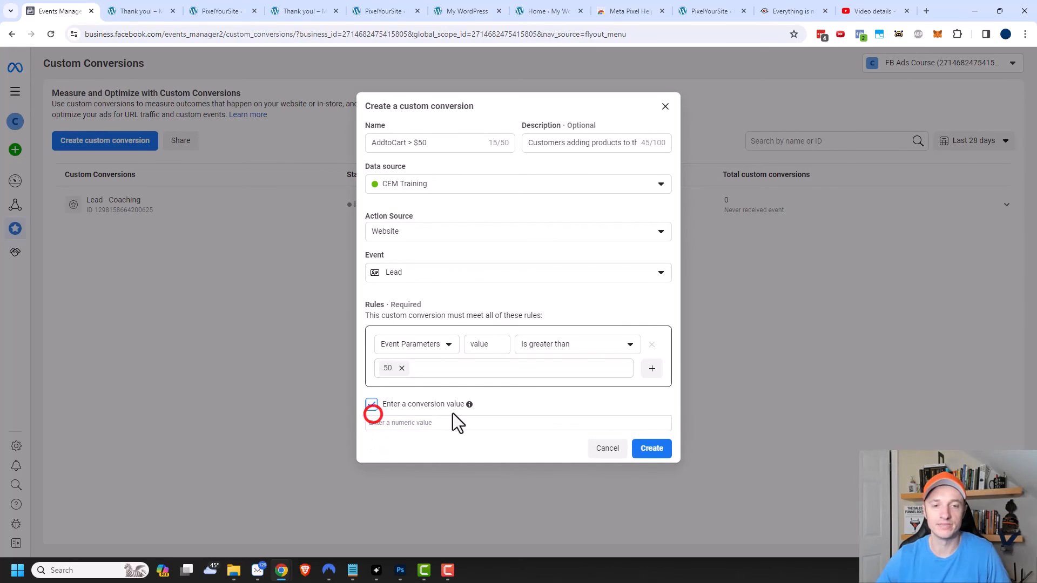
left_click(455, 422)
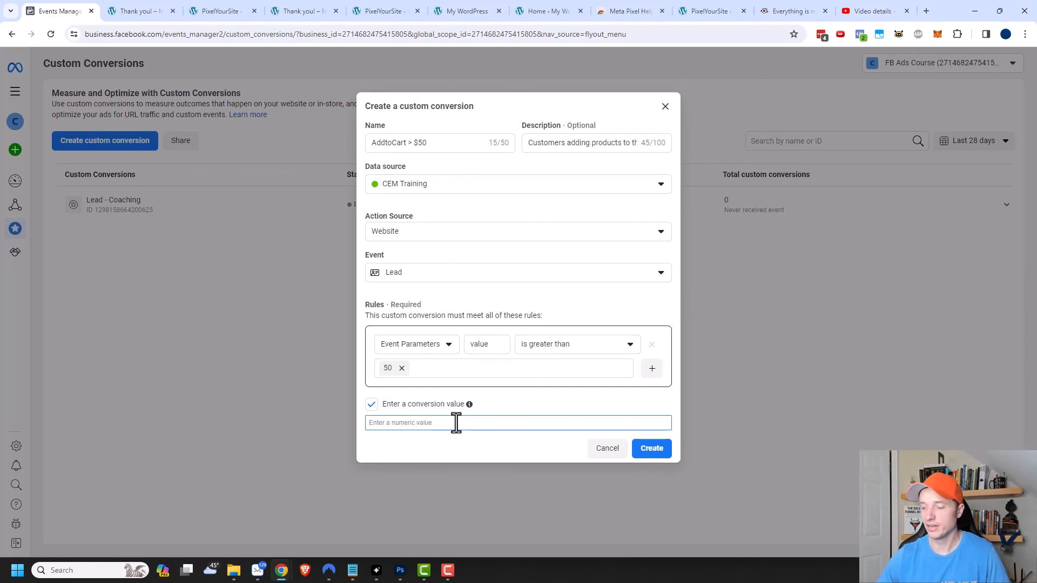
type("25")
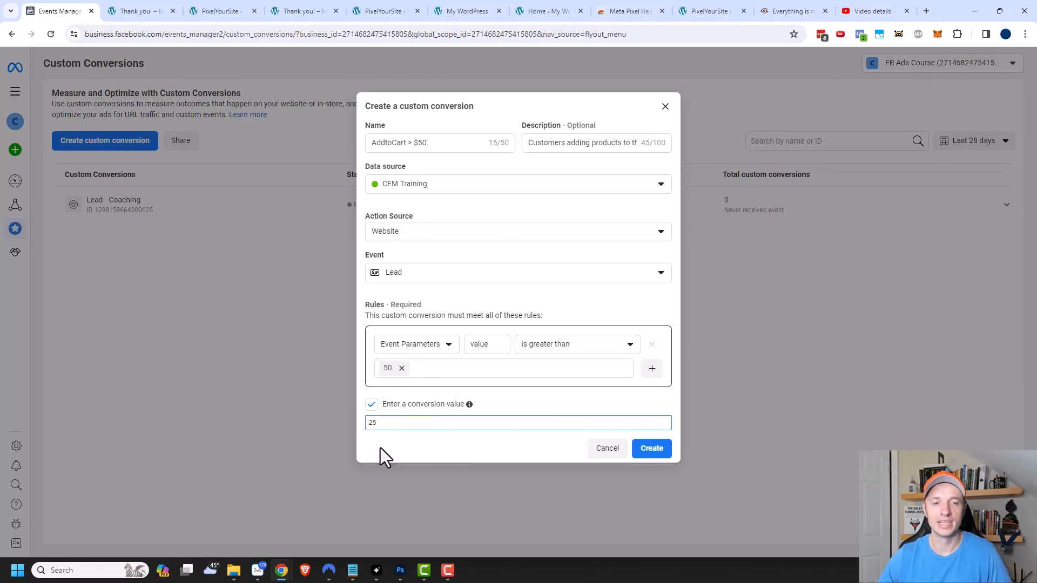
left_click(654, 451)
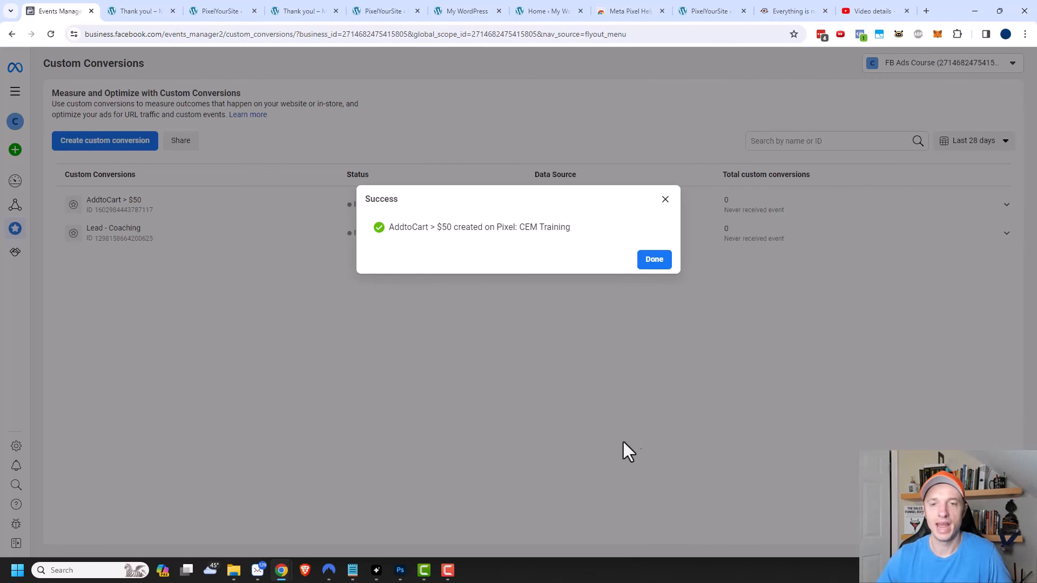
left_click(653, 260)
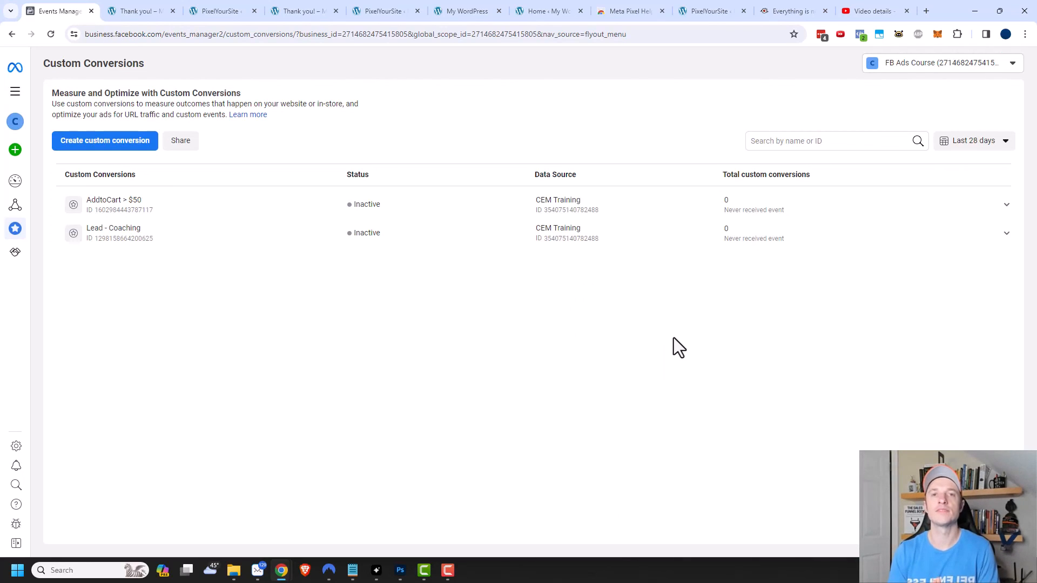